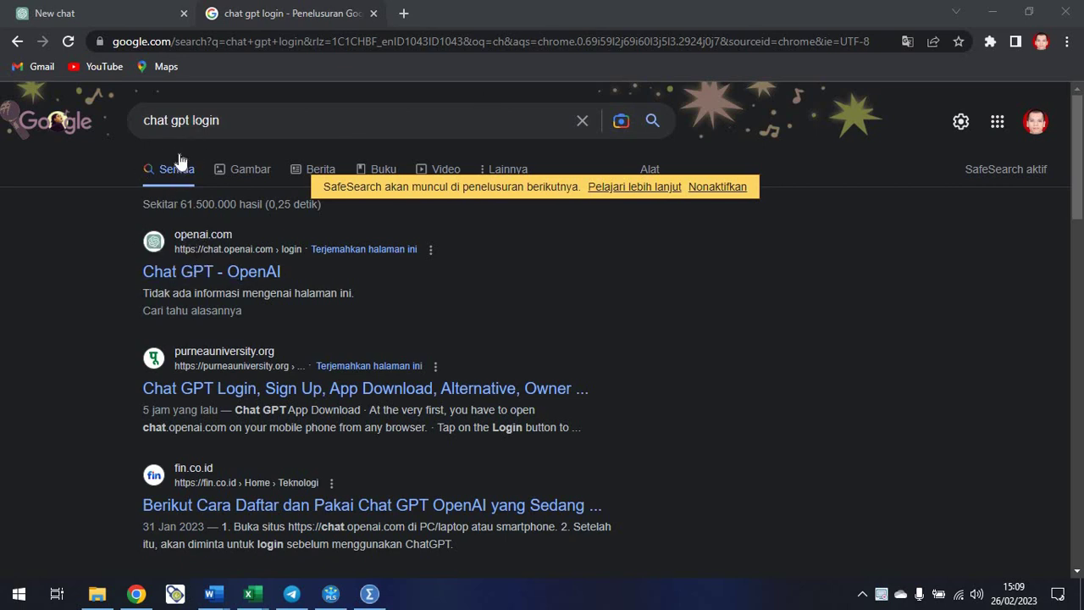
Open the OpenAI login result, view the ChatGPT account sign-up page, and close its browser tab.
{"action": "left_click", "coordinate": [225, 273]}
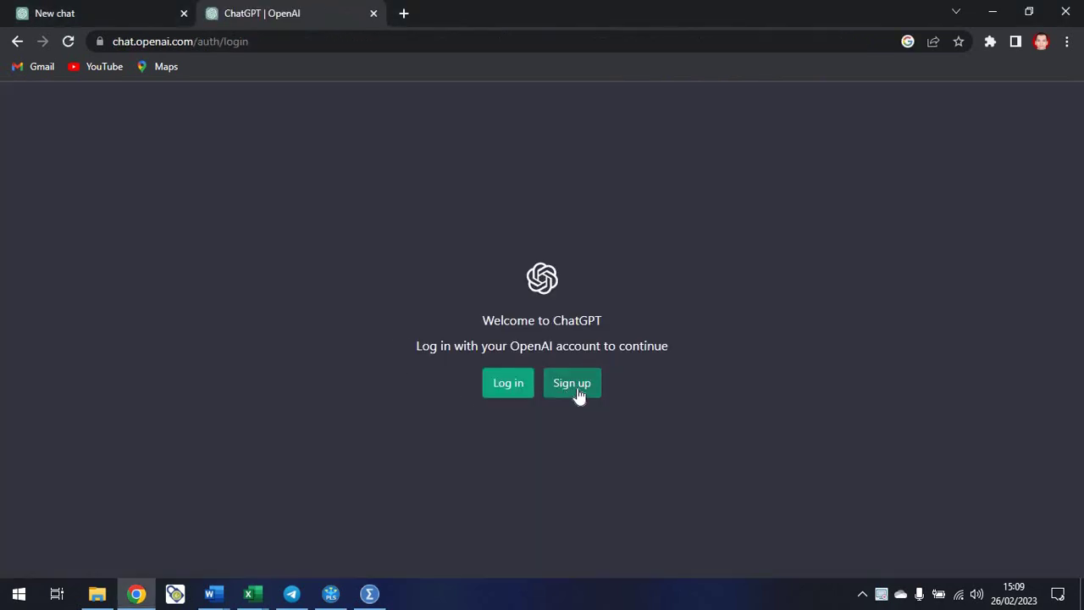
{"action": "left_click", "coordinate": [579, 395]}
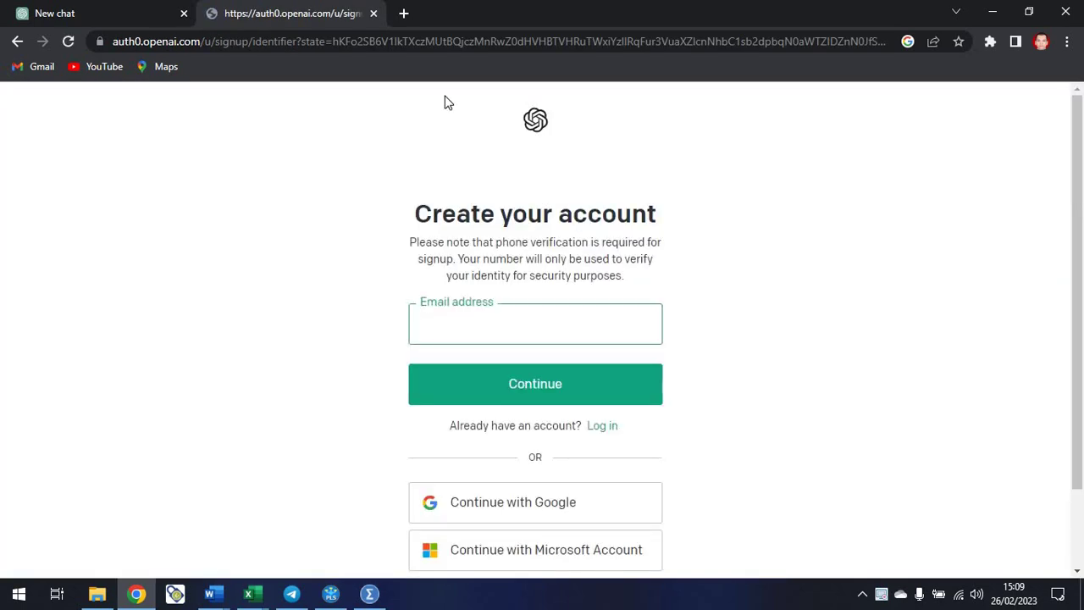
{"action": "left_click", "coordinate": [373, 13]}
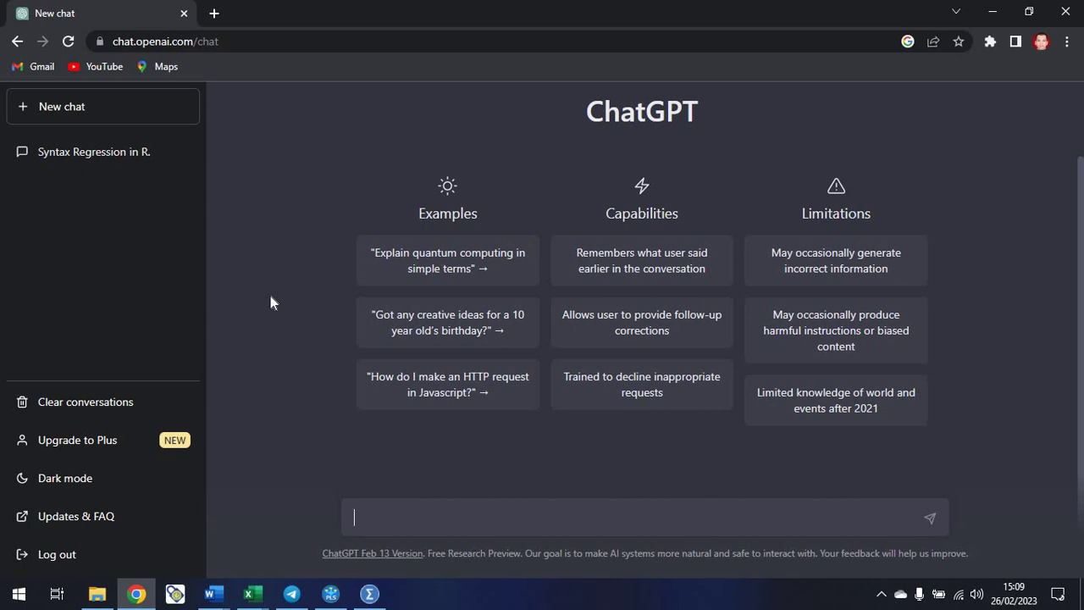
Ask ChatGPT for R panel data regression syntax with the prompt "sintaks regresi data panel di R".
{"action": "type", "text": "intaks regresi data paen"}
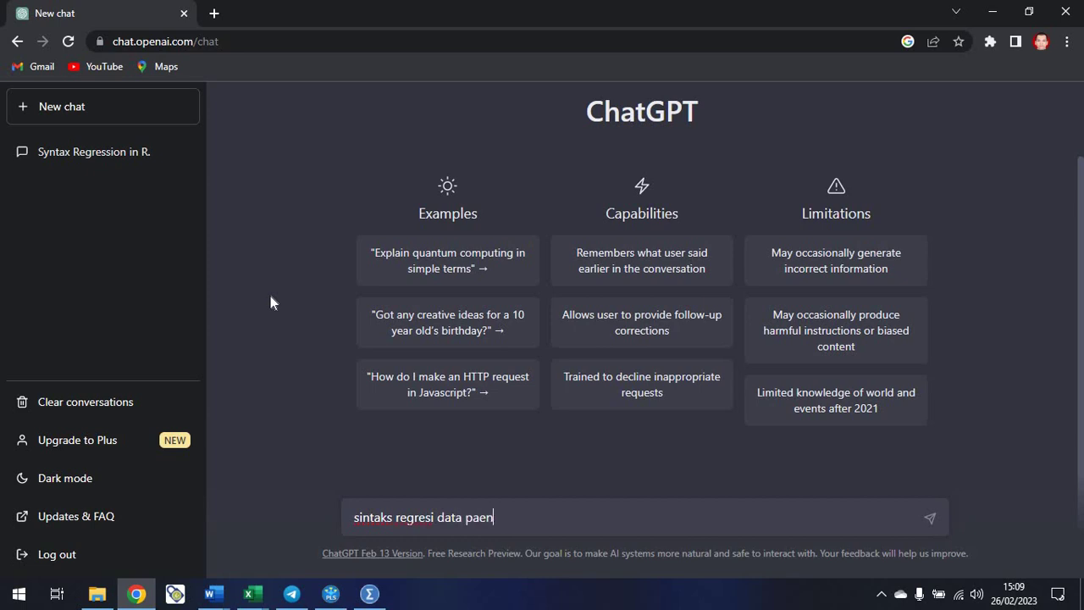
{"action": "type", "text": "l"}
{"action": "key", "text": "BackSpace"}
{"action": "key", "text": "BackSpace"}
{"action": "key", "text": "BackSpace"}
{"action": "type", "text": "nel di R"}
{"action": "key", "text": "Return"}
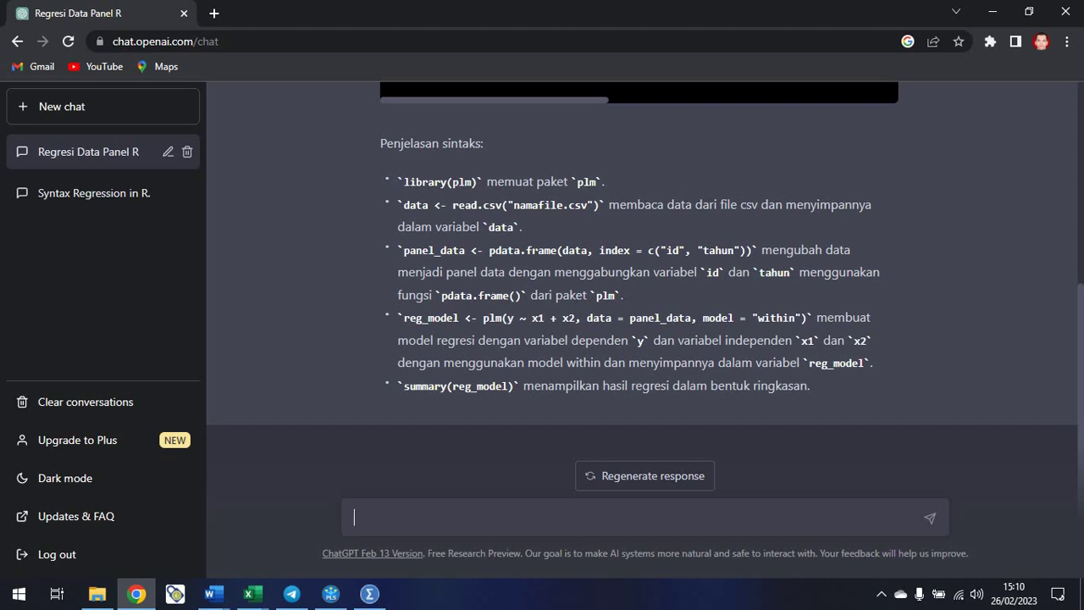
Send the prompt "referensi pengaruh pertumbuhan ekonomi terhadap kemiskinan tidak signifikan" in the same chat.
{"action": "type", "text": "referensi pertumbuhan ekonomi"}
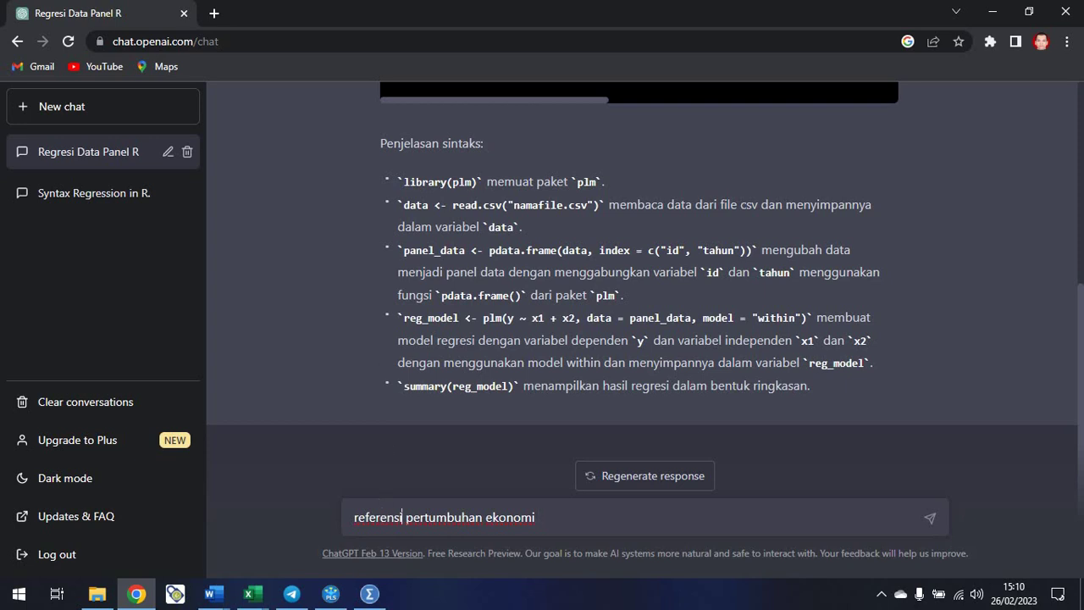
{"action": "type", "text": "pe"}
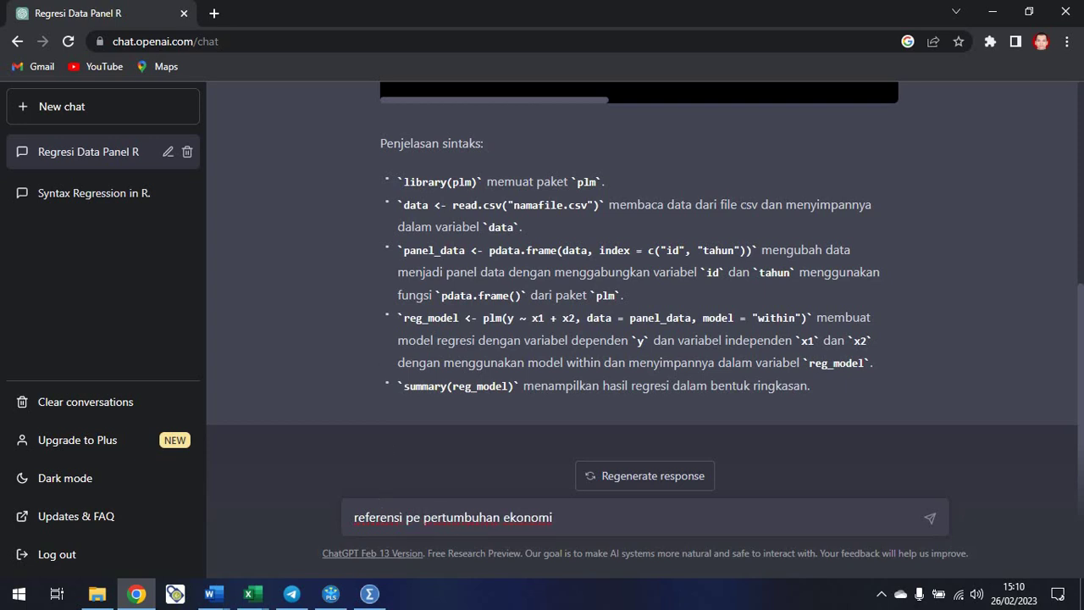
{"action": "type", "text": "ngaruh"}
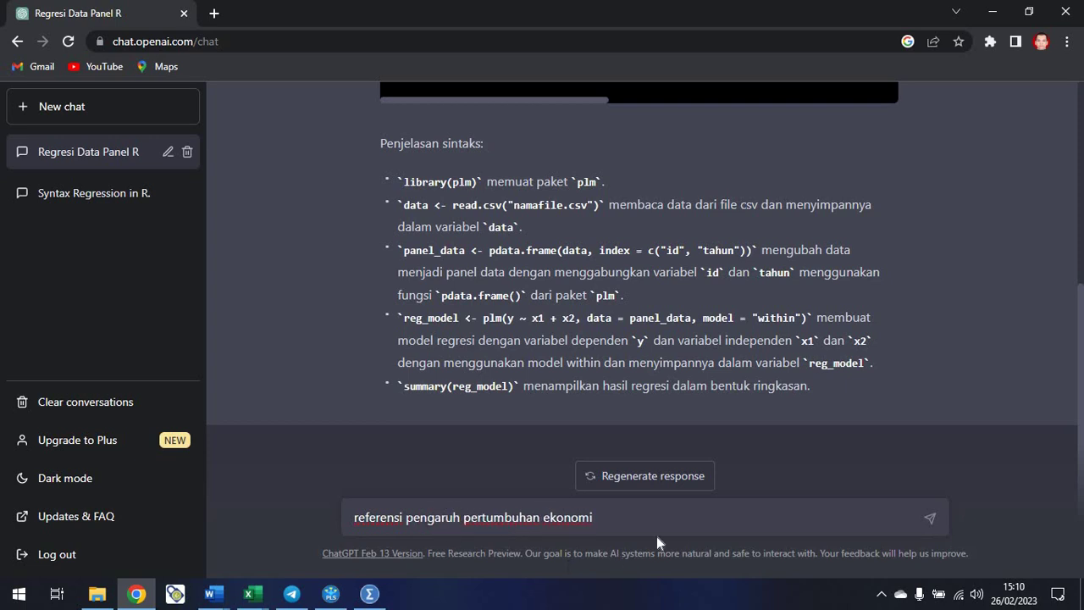
{"action": "type", "text": " pertumbuhan ekonomi terhadap kemiskinan tidak s"}
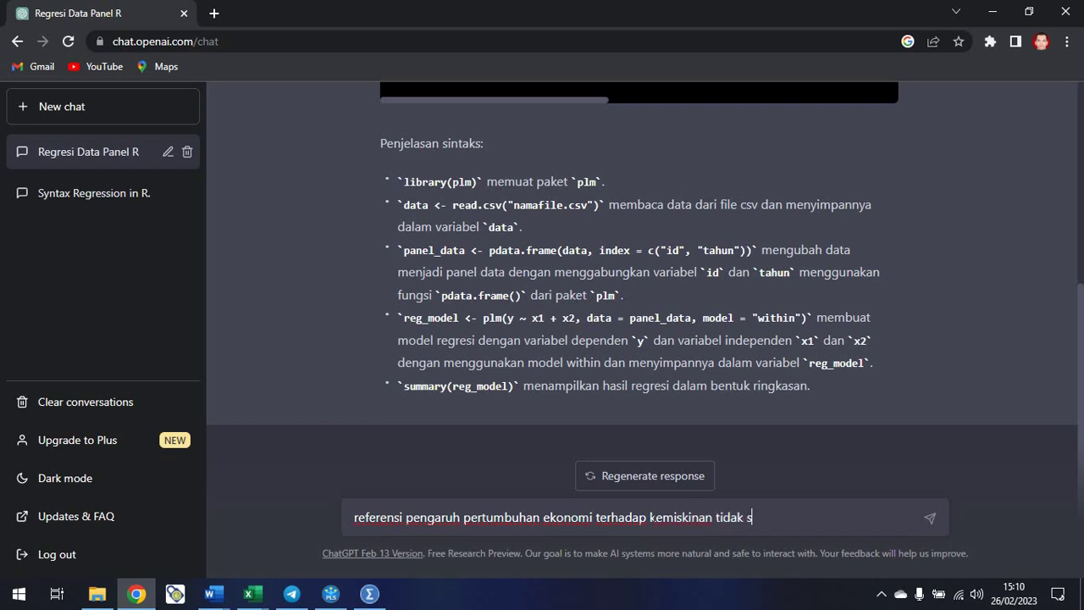
{"action": "type", "text": "ignifikan"}
{"action": "key", "text": "Return"}
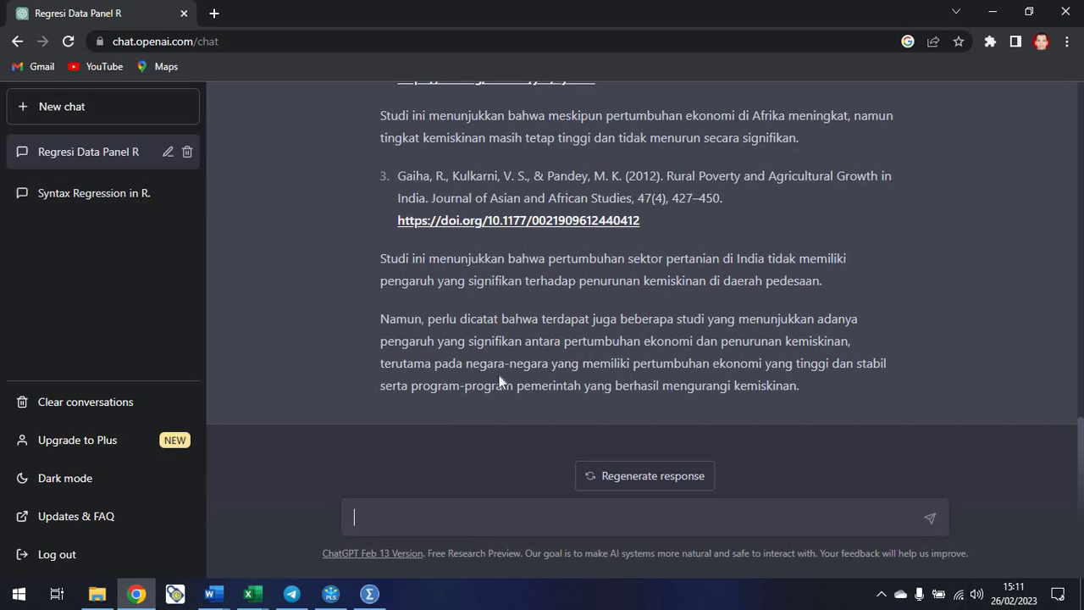
Send the prompt "referensi pengaruh invesatsi terhadap pertumbuhan ekonomi tidak signifikan" in the same chat.
{"action": "type", "text": "eferensi pengaruh invesatsi terhadap pertumbuhan ekonomi"}
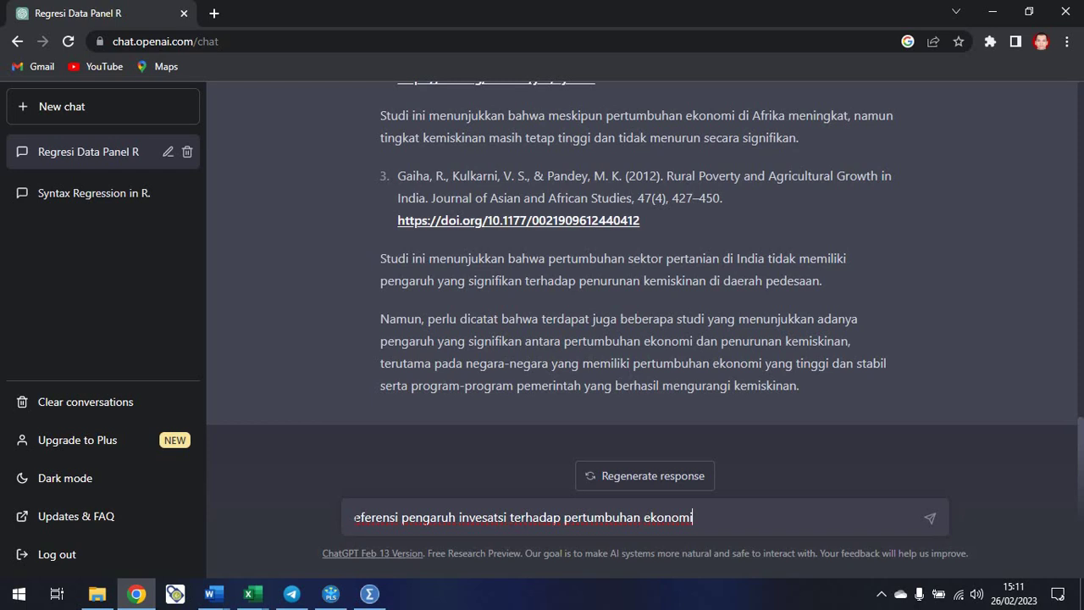
{"action": "type", "text": "r"}
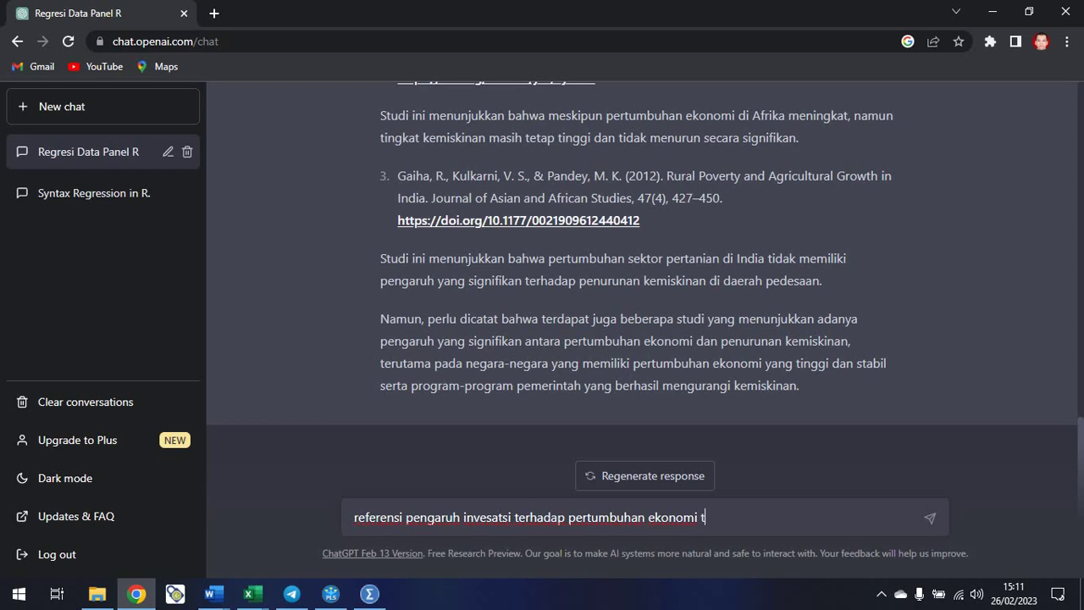
{"action": "type", "text": "tidak signifikan"}
{"action": "key", "text": "Return"}
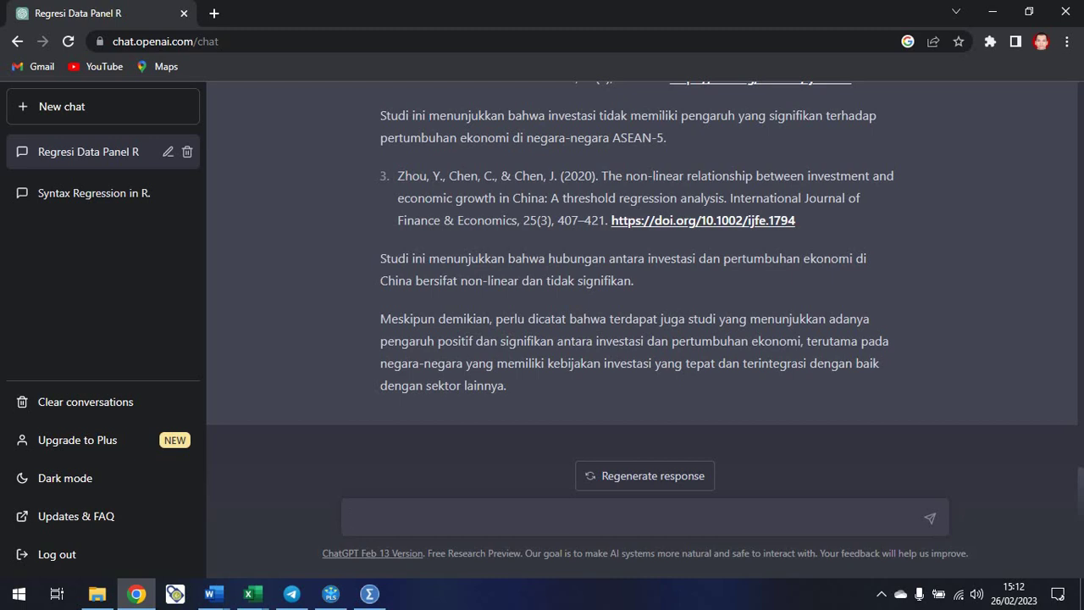
Request references on ROA's negative effect with the prompt "referensi pengaruh negatif roa terhadap tobinsq".
{"action": "type", "text": "ruh negatif roa terhadap tobinsq"}
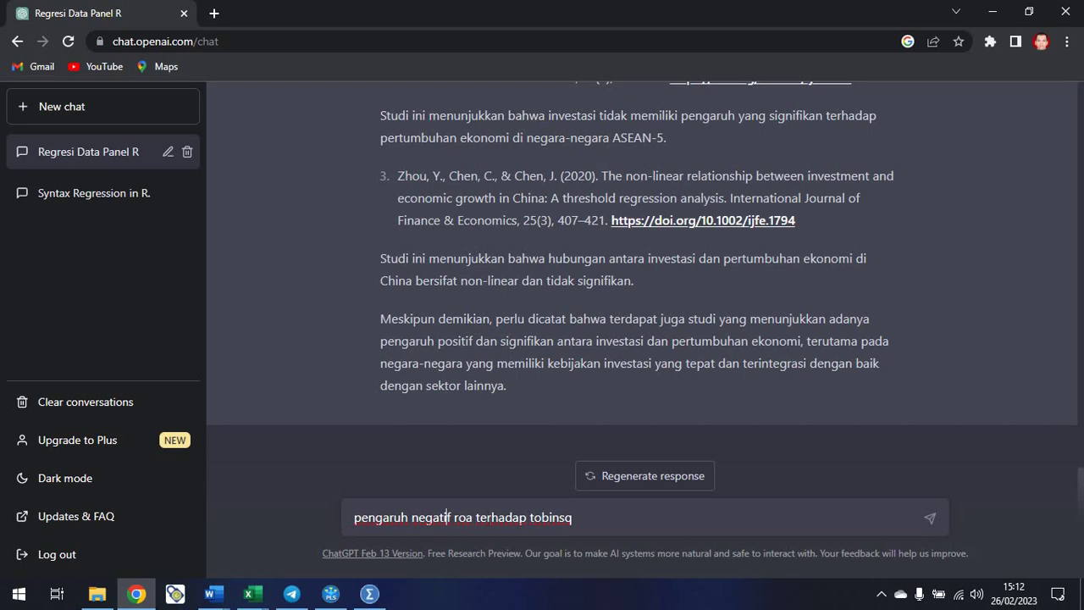
{"action": "type", "text": "referensi"}
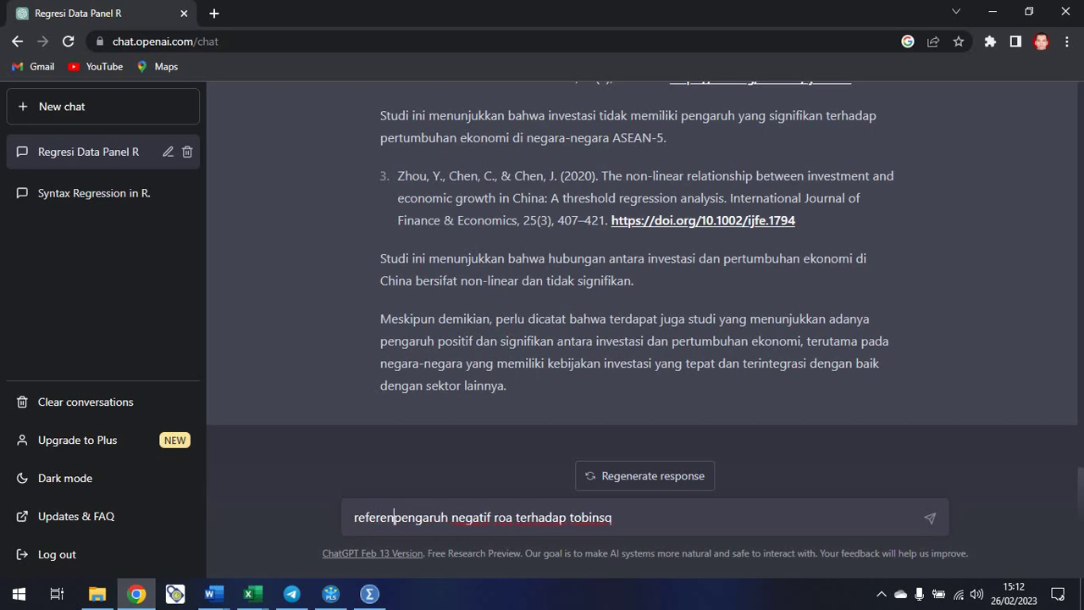
{"action": "key", "text": "Return"}
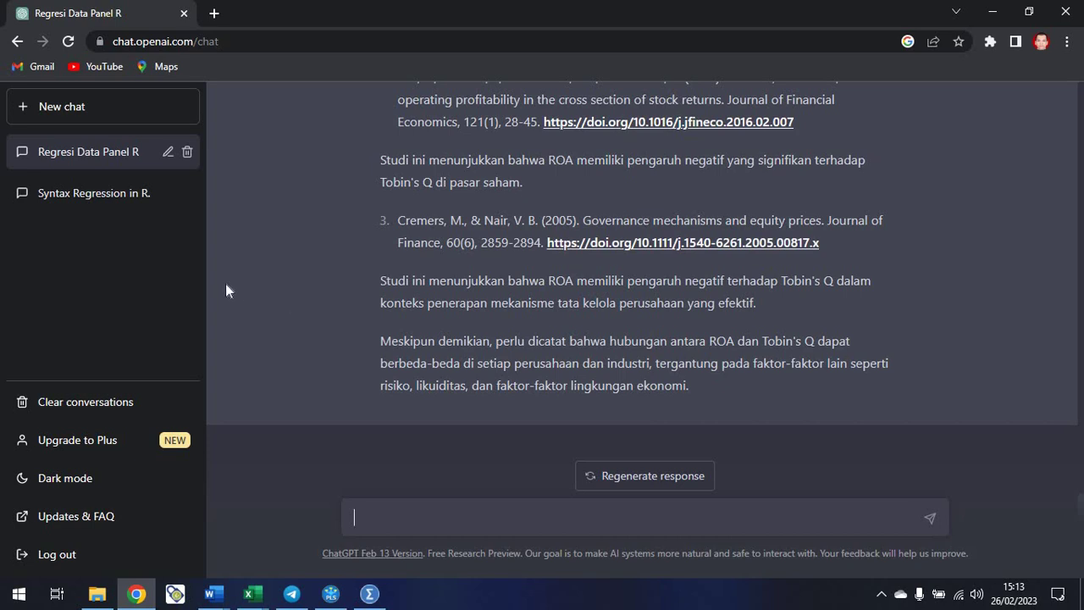
Request references on ROA's negative relationship with the prompt "referensi hubungan negatif roa dengan robinsq".
{"action": "type", "text": "hubungan negatif"}
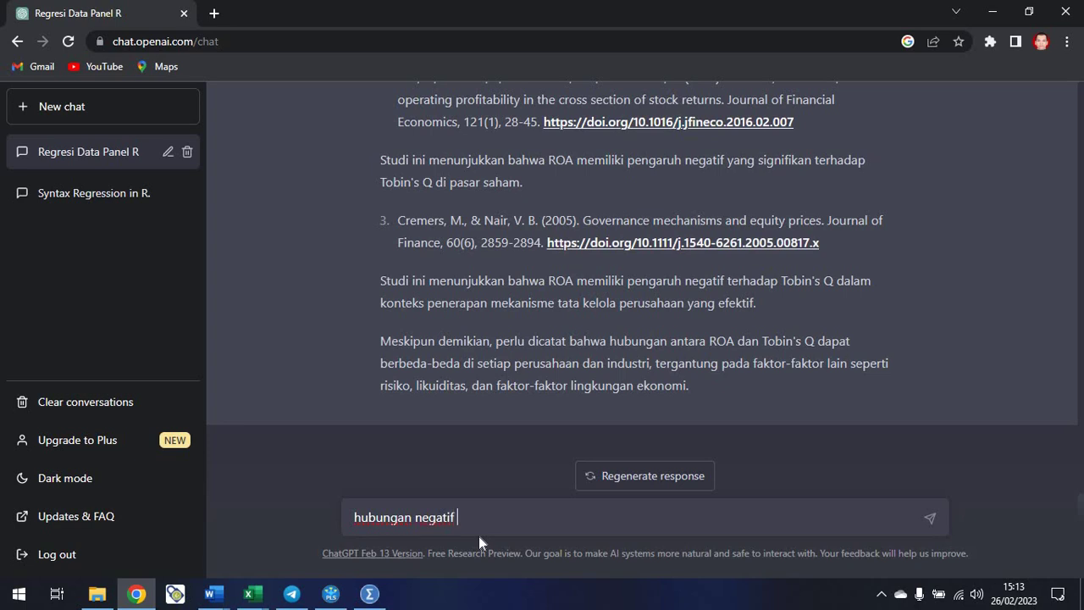
{"action": "type", "text": " roa dengann"}
{"action": "key", "text": "BackSpace"}
{"action": "type", "text": "robinsq"}
{"action": "key", "text": "Left"}
{"action": "key", "text": "Left"}
{"action": "key", "text": "Left"}
{"action": "key", "text": "Left"}
{"action": "key", "text": "Left"}
{"action": "key", "text": "Left"}
{"action": "key", "text": "Left"}
{"action": "key", "text": "Left"}
{"action": "key", "text": "Left"}
{"action": "key", "text": "Left"}
{"action": "key", "text": "Left"}
{"action": "key", "text": "Left"}
{"action": "key", "text": "Left"}
{"action": "key", "text": "Left"}
{"action": "key", "text": "Left"}
{"action": "key", "text": "Left"}
{"action": "key", "text": "Left"}
{"action": "key", "text": "Left"}
{"action": "key", "text": "Left"}
{"action": "key", "text": "Left"}
{"action": "type", "text": "referensi"}
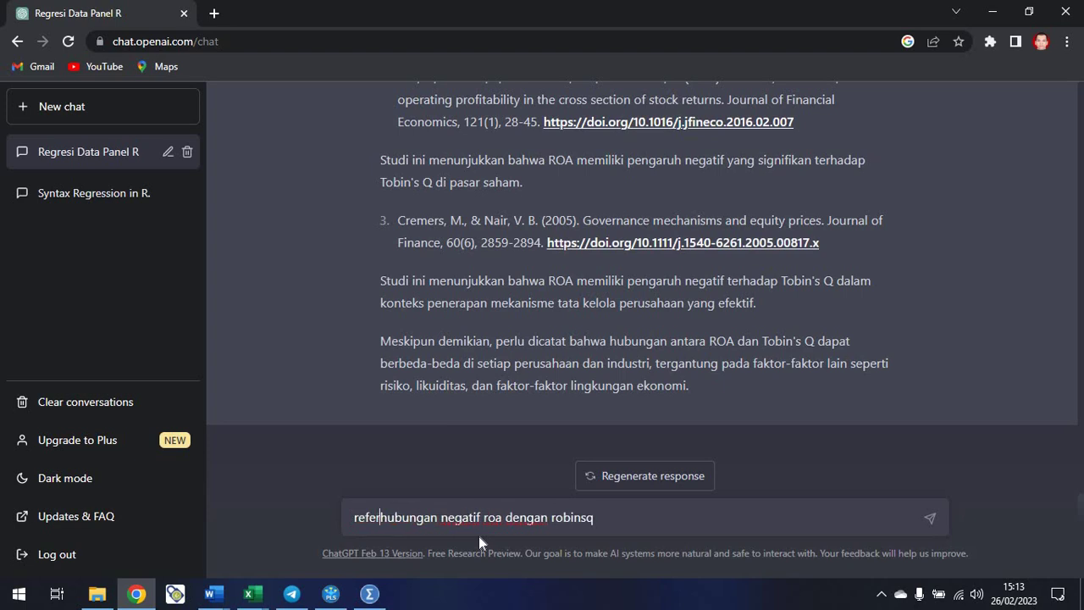
{"action": "key", "text": "Return"}
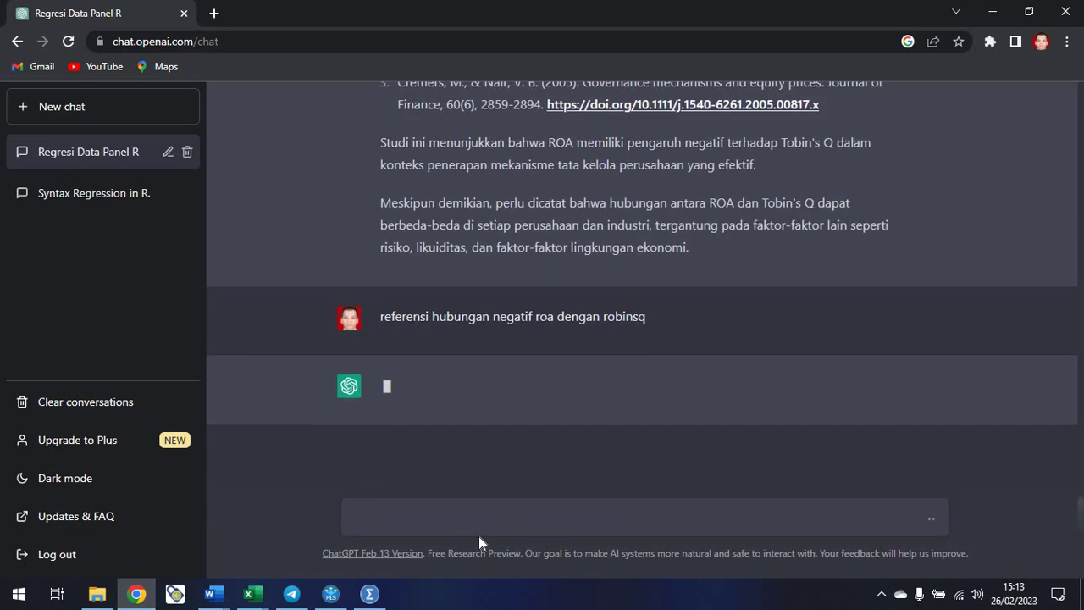